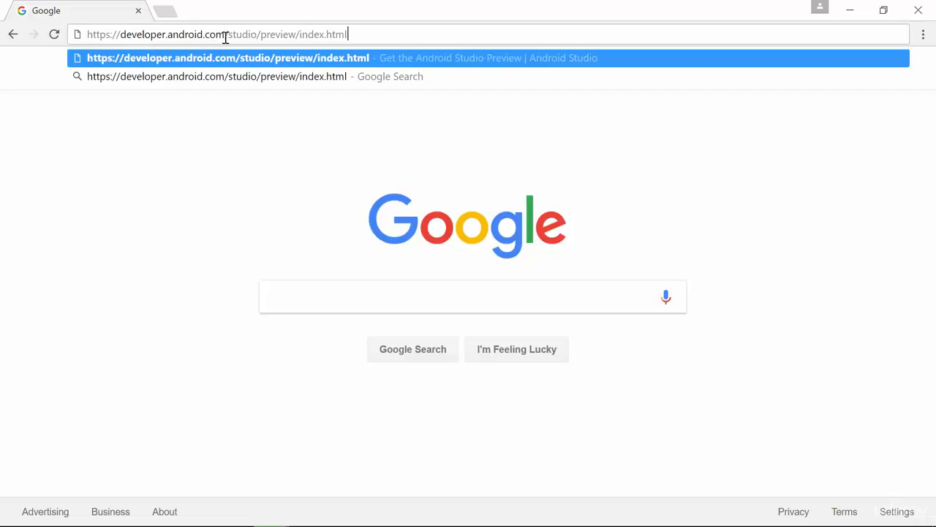
{"action": "left_click", "coordinate": [351, 125]}
{"action": "left_click", "coordinate": [359, 33]}
{"action": "key", "text": "Return"}
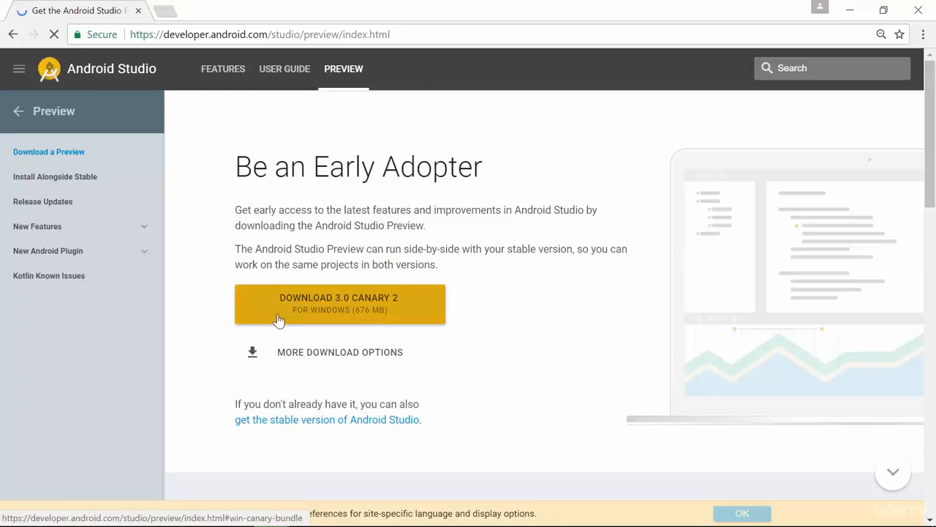
Request the 3.0 Canary 2 download for Windows, agree to the terms and conditions, and save the zip archive in Downloads
{"action": "left_click", "coordinate": [324, 311]}
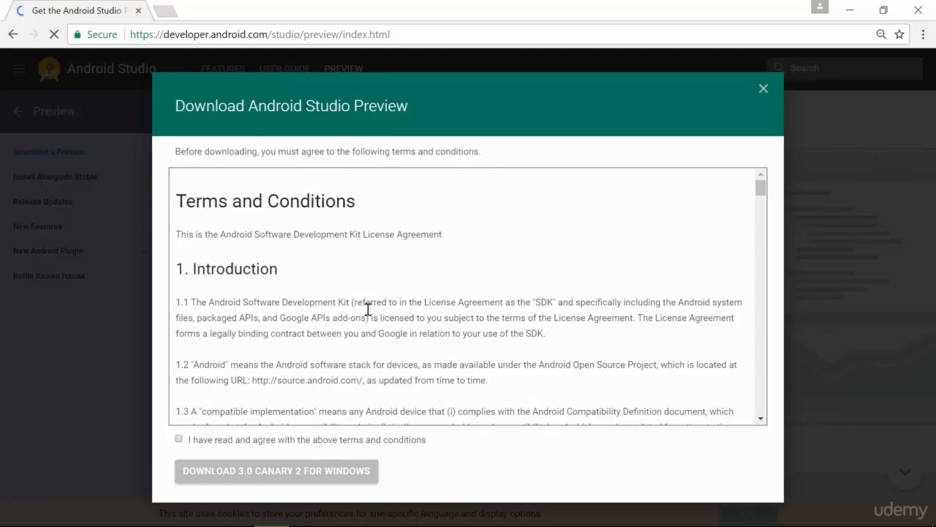
{"action": "left_click", "coordinate": [180, 440]}
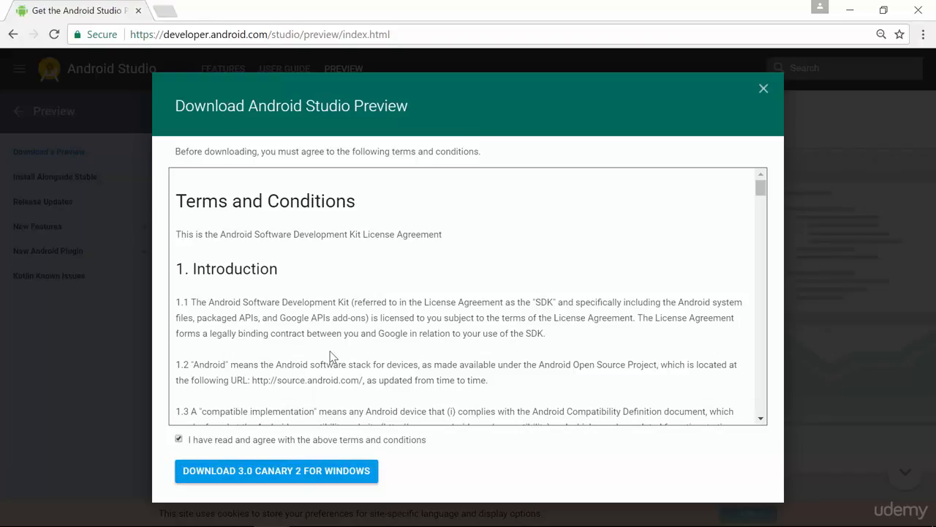
{"action": "left_click", "coordinate": [281, 474]}
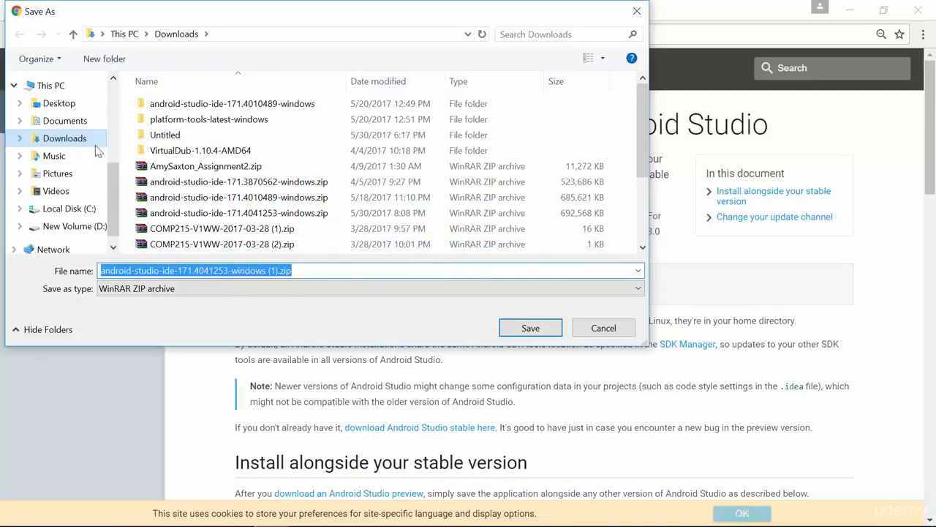
{"action": "left_click", "coordinate": [526, 334]}
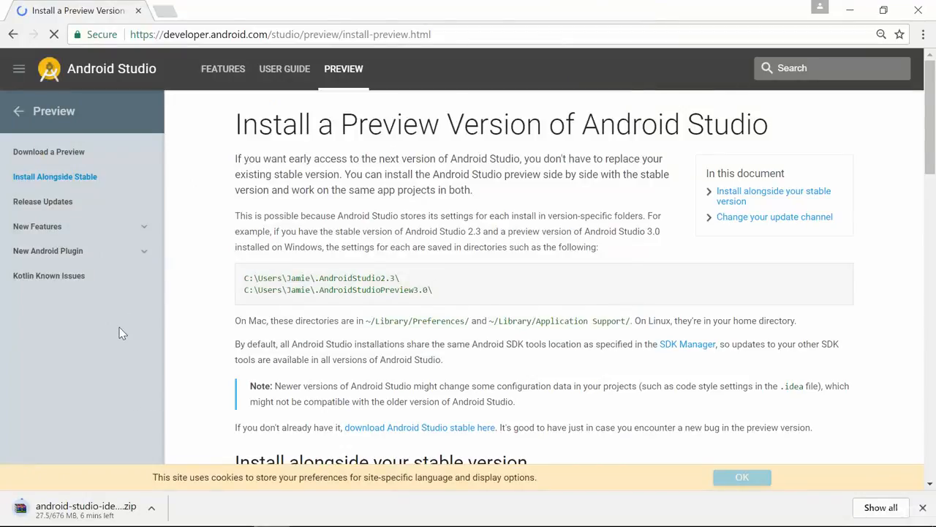
Return to the preview download page and load the WinZip website at winzip.com
{"action": "key", "text": "alt+Left"}
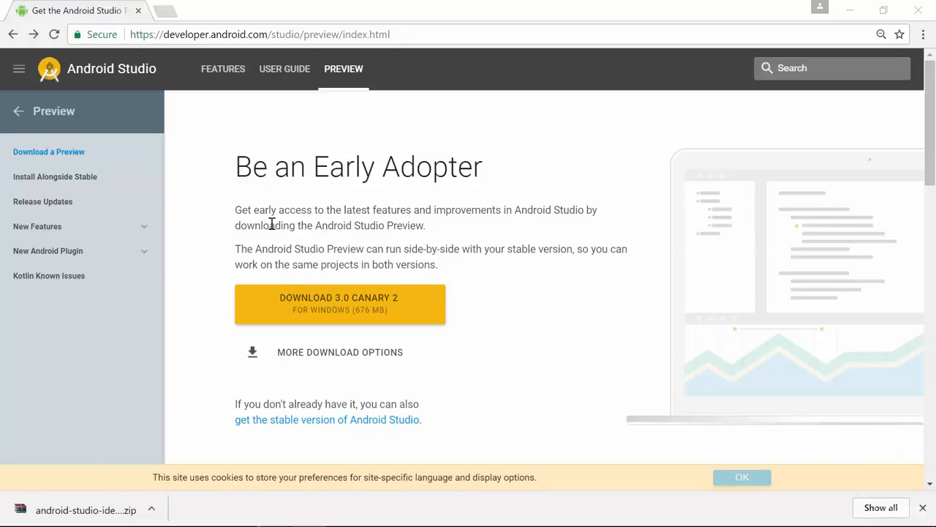
{"action": "triple_click", "coordinate": [251, 36]}
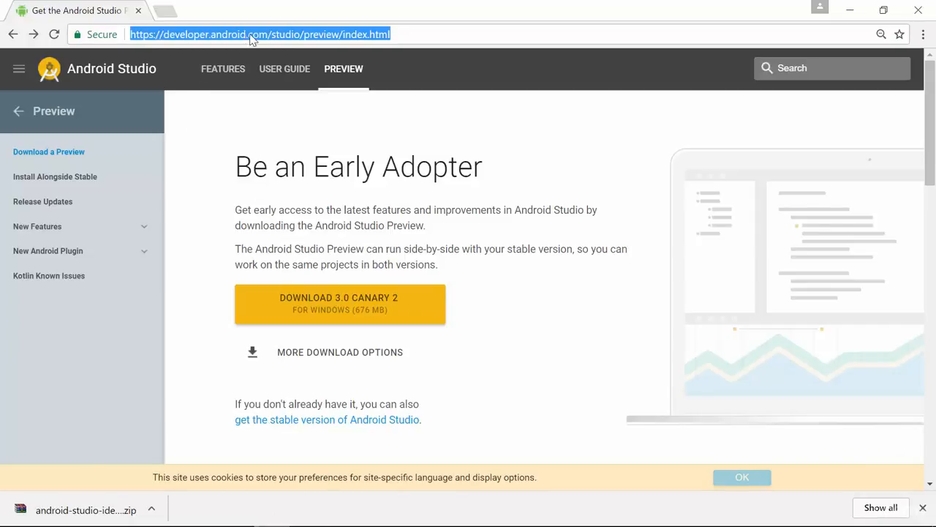
{"action": "type", "text": "winzip.com"}
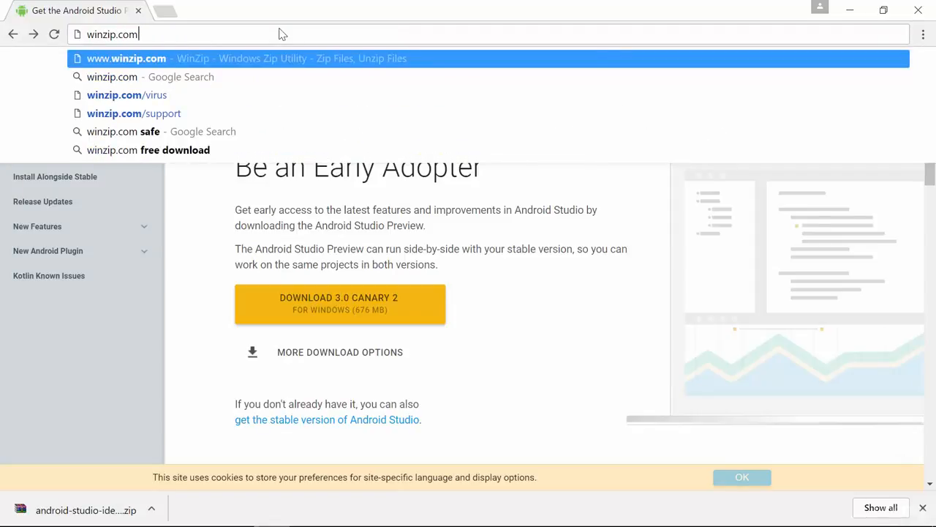
{"action": "key", "text": "Return"}
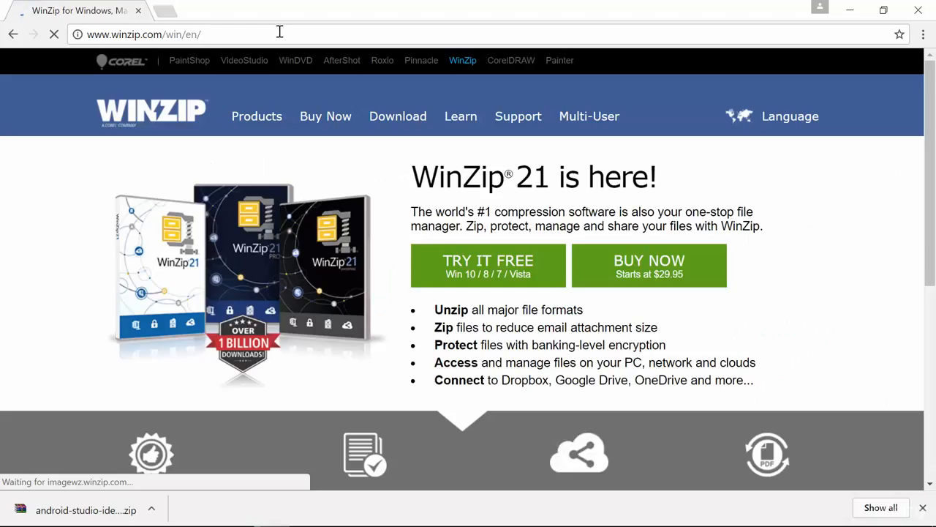
Switch to File Explorer and copy android-studio-ide-171.4041253-windows.zip from the Downloads folder
{"action": "mouse_move", "coordinate": [311, 117]}
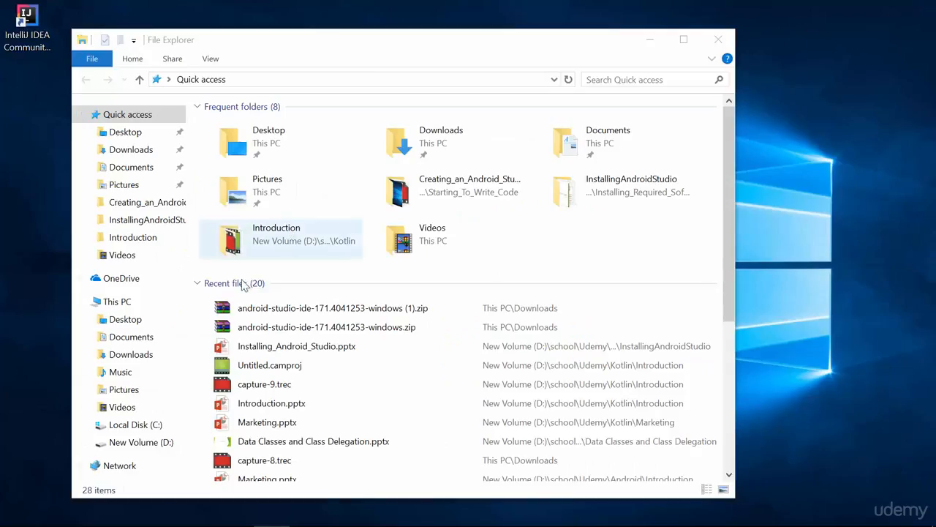
{"action": "left_click", "coordinate": [136, 152]}
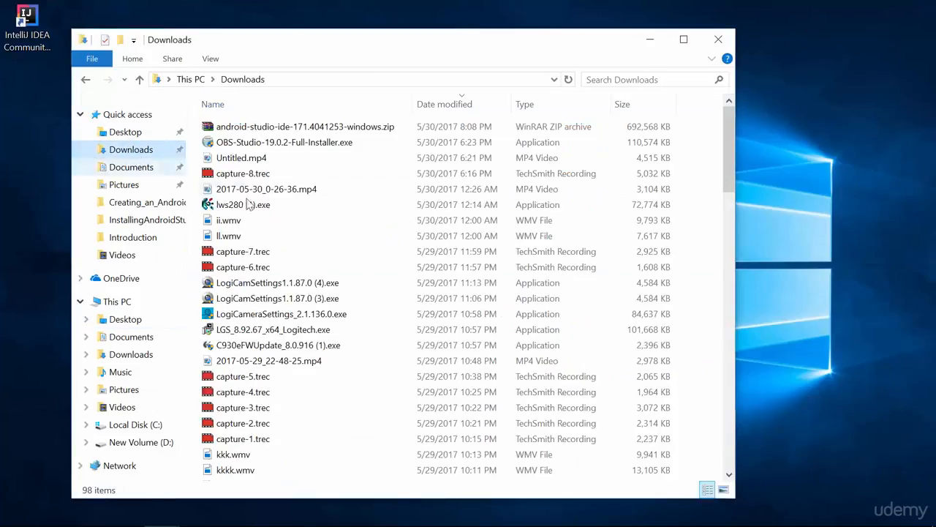
{"action": "left_click", "coordinate": [338, 128]}
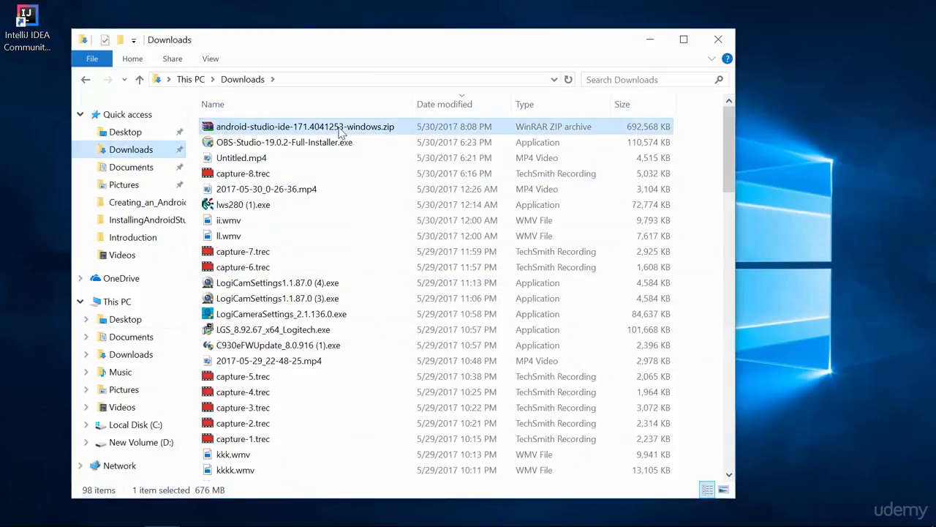
{"action": "right_click", "coordinate": [339, 126]}
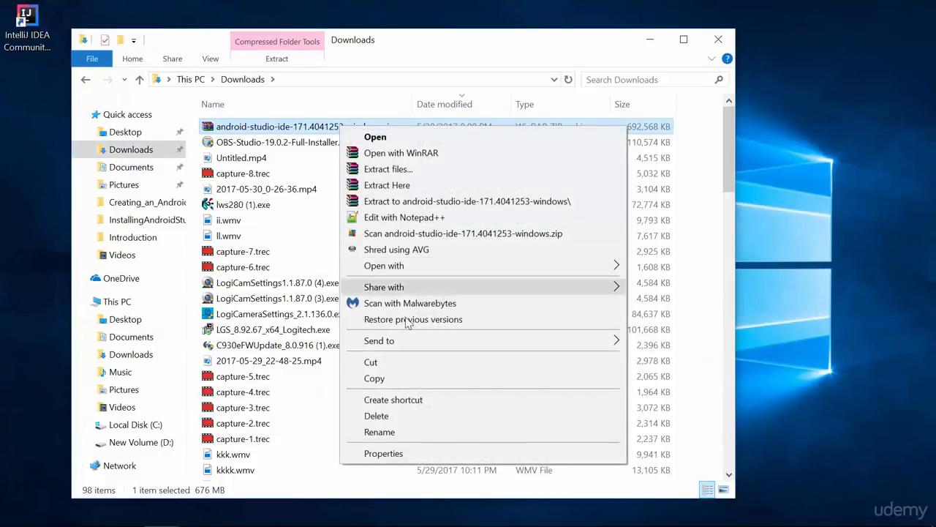
{"action": "left_click", "coordinate": [403, 378]}
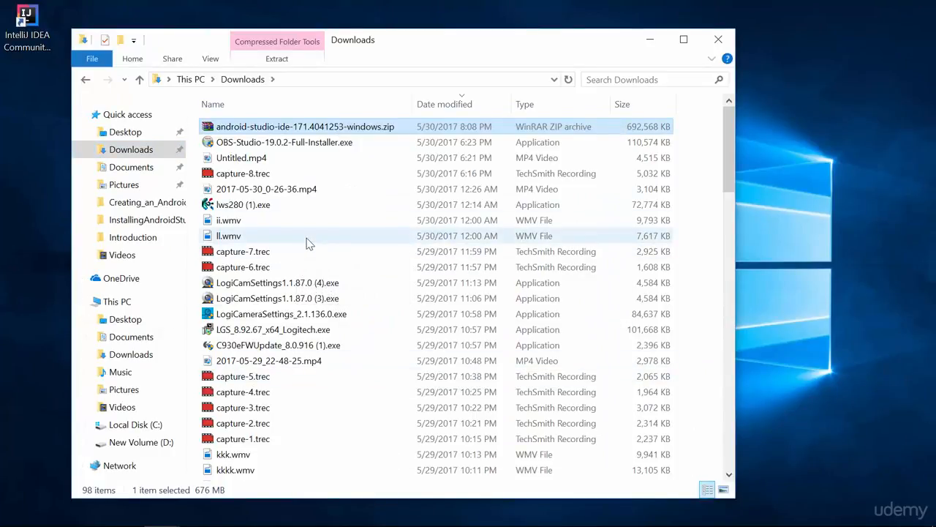
Navigate to the user's home folder under C:\Users and bring up the option to paste the copied archive there
{"action": "left_click", "coordinate": [146, 425]}
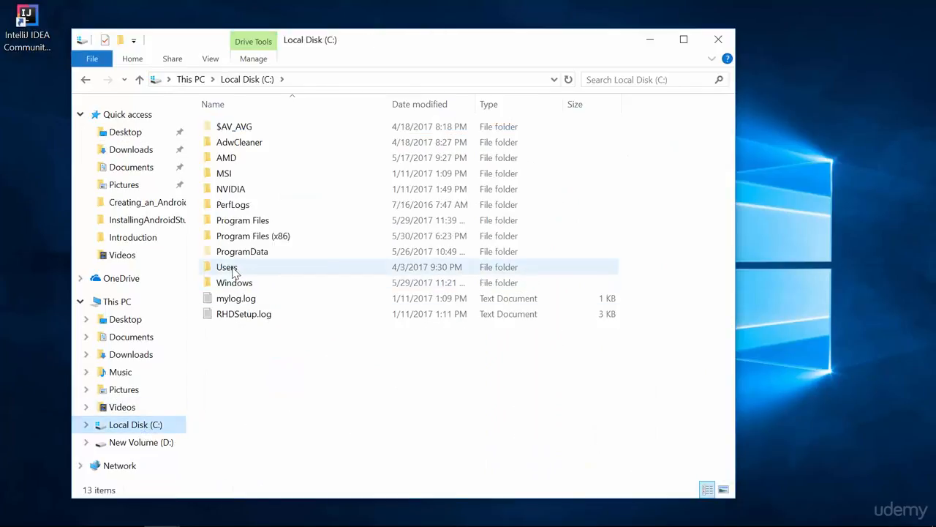
{"action": "double_click", "coordinate": [234, 270]}
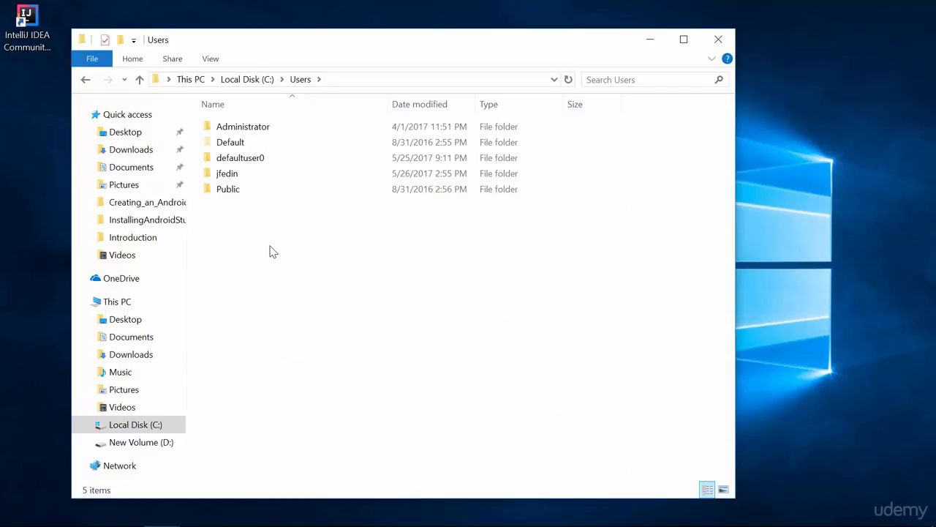
{"action": "double_click", "coordinate": [227, 175]}
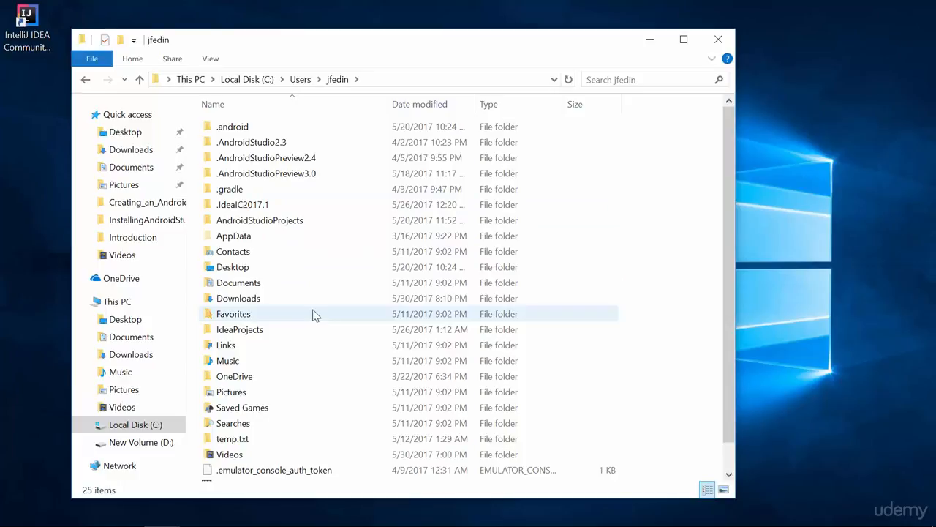
{"action": "right_click", "coordinate": [320, 336]}
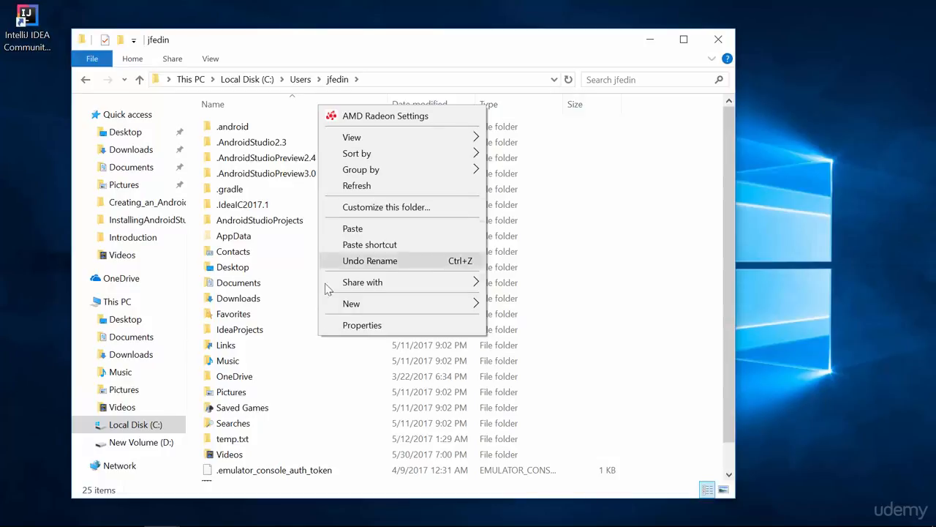
{"action": "right_click", "coordinate": [341, 383]}
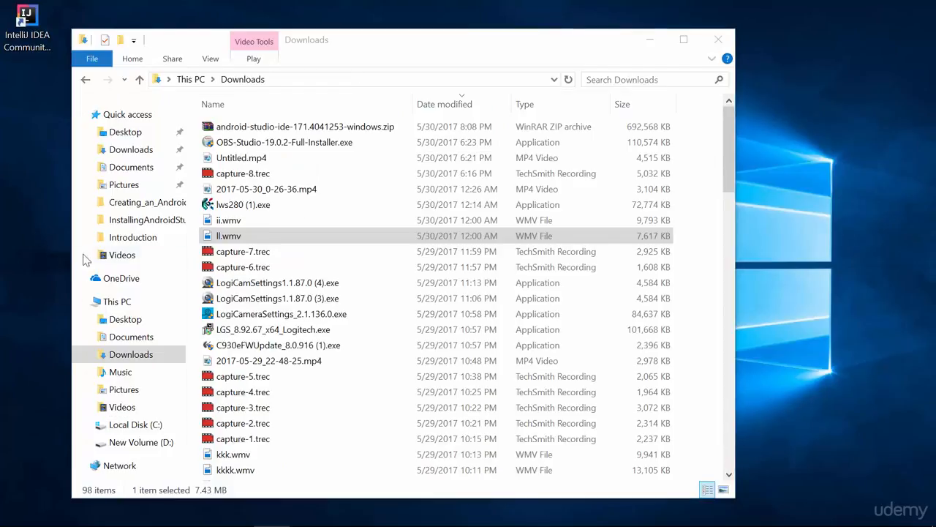
Extract android-studio-ide-171.4041253-windows.zip in Downloads into a folder named after the archive
{"action": "right_click", "coordinate": [335, 133]}
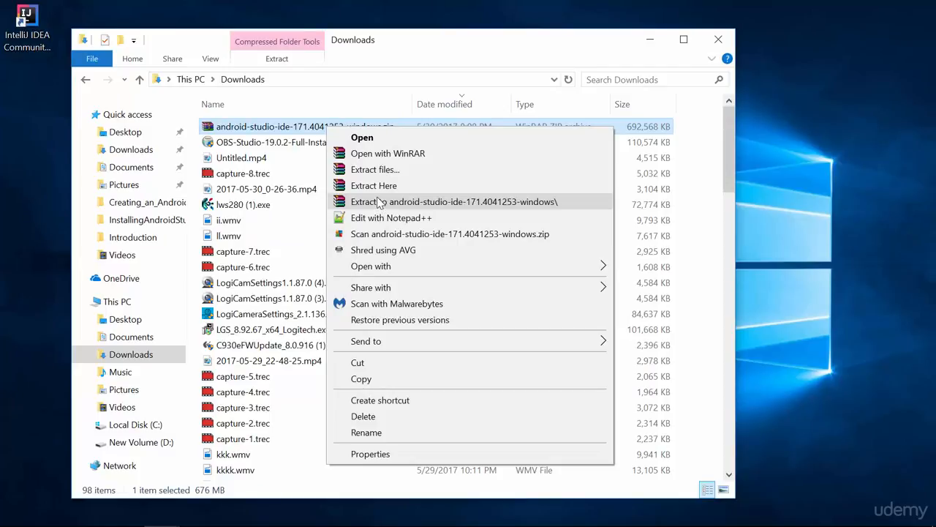
{"action": "left_click", "coordinate": [378, 202]}
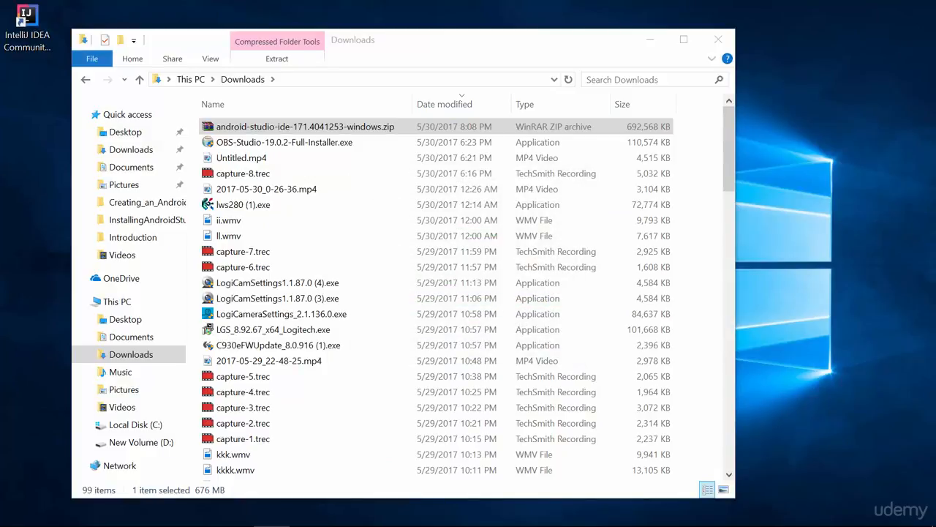
Browse android-studio-ide-171.4010489-windows in Downloads sorted by name, and open the bin folder of android-studio in the user's home folder
{"action": "left_click", "coordinate": [236, 106]}
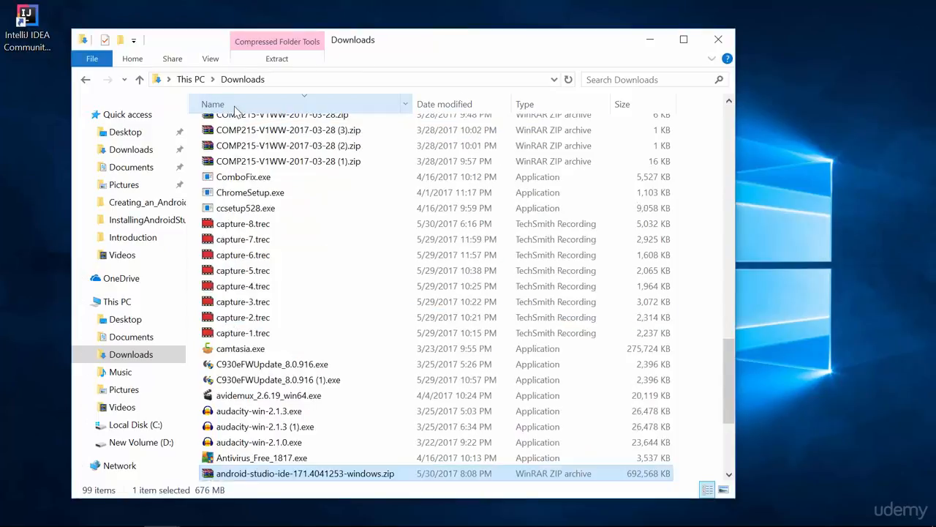
{"action": "double_click", "coordinate": [296, 130]}
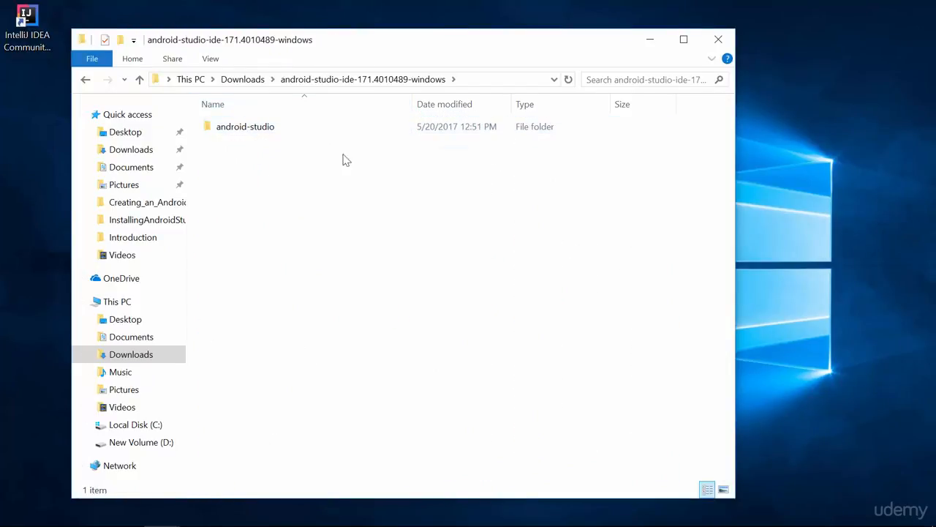
{"action": "double_click", "coordinate": [264, 132]}
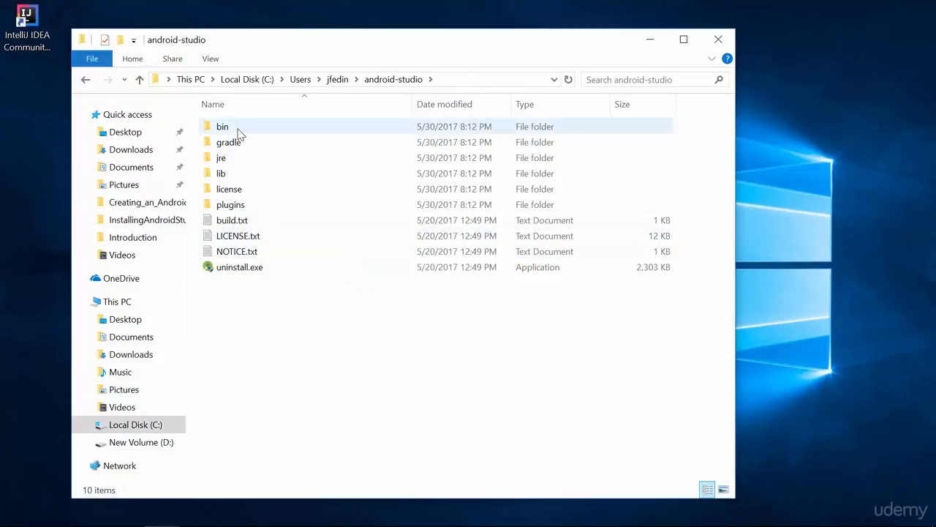
{"action": "double_click", "coordinate": [238, 134]}
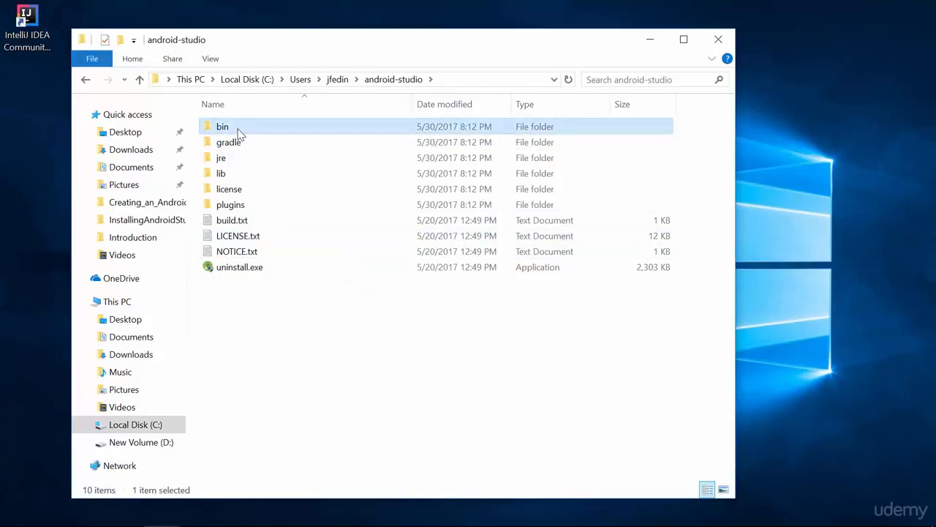
{"action": "scroll", "coordinate": [318, 290], "scroll_direction": "down", "scroll_amount": 2}
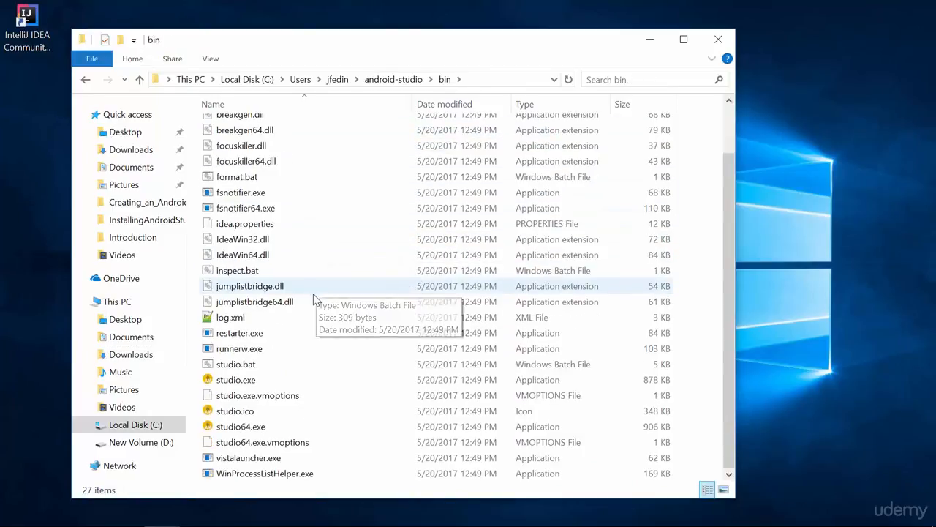
Try to launch Android Studio from the 32-bit studio.exe in the bin folder
{"action": "left_click", "coordinate": [257, 385]}
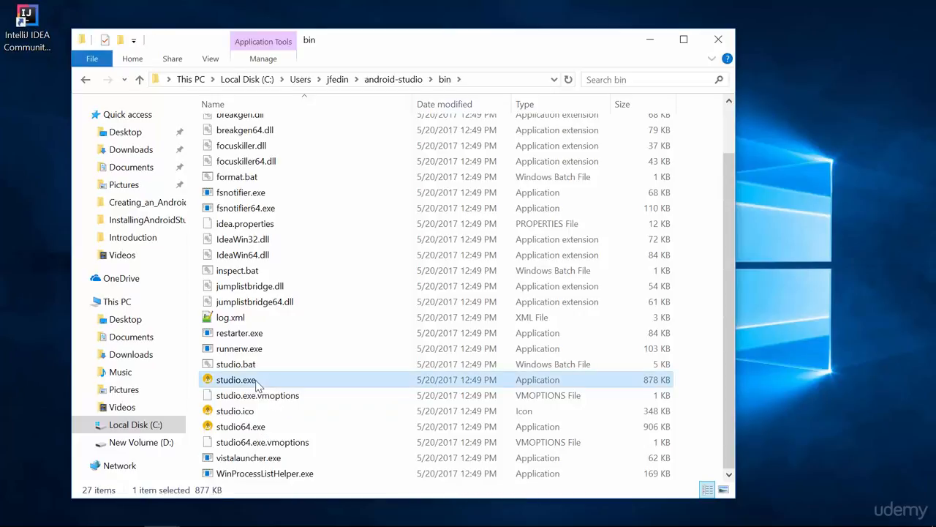
{"action": "double_click", "coordinate": [257, 386]}
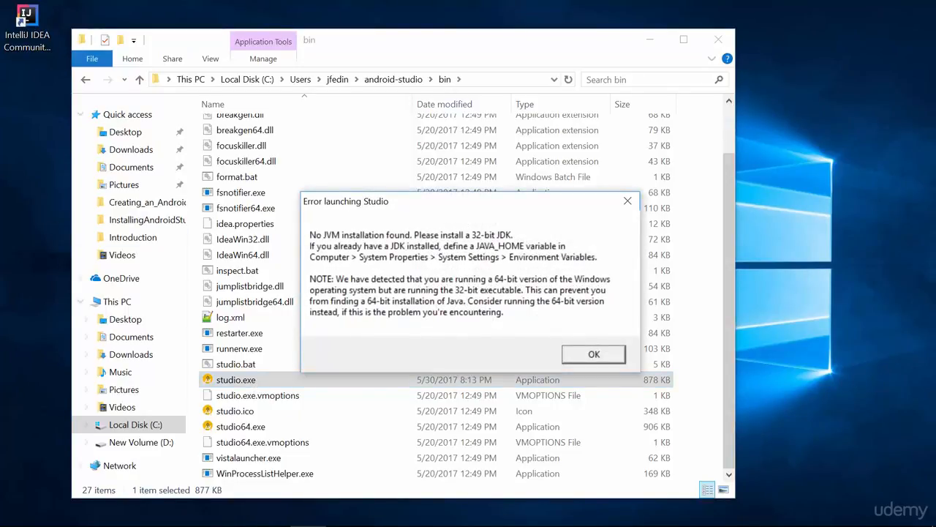
{"action": "key", "text": "Return"}
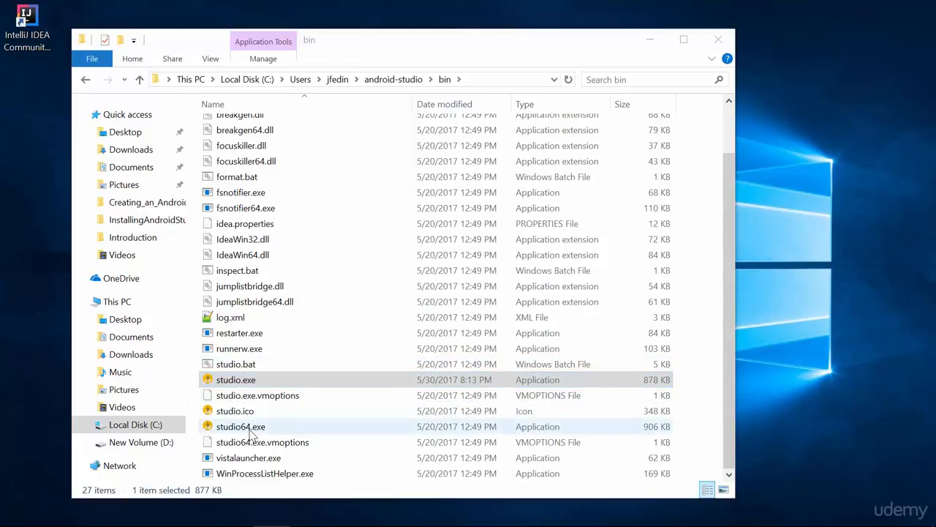
Launch Android Studio from the 64-bit studio64.exe and minimize the File Explorer window
{"action": "left_click", "coordinate": [251, 432]}
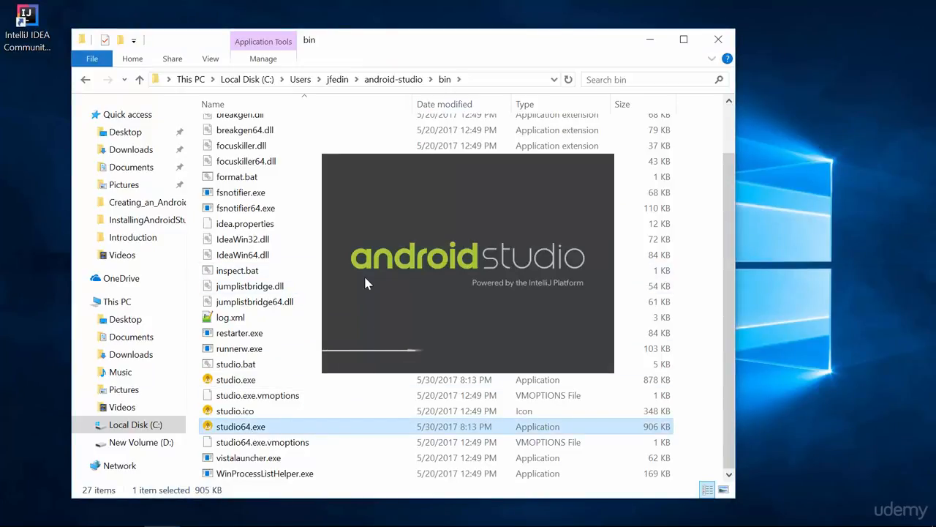
{"action": "left_click", "coordinate": [650, 38]}
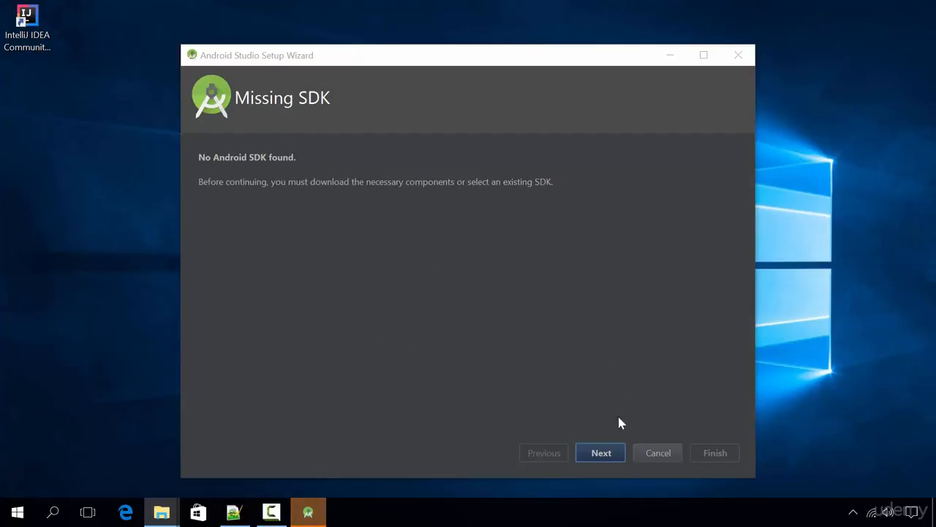
Complete the Android Studio Setup Wizard with the default SDK components and location, reviewing the settings before downloading the components
{"action": "left_click", "coordinate": [605, 452]}
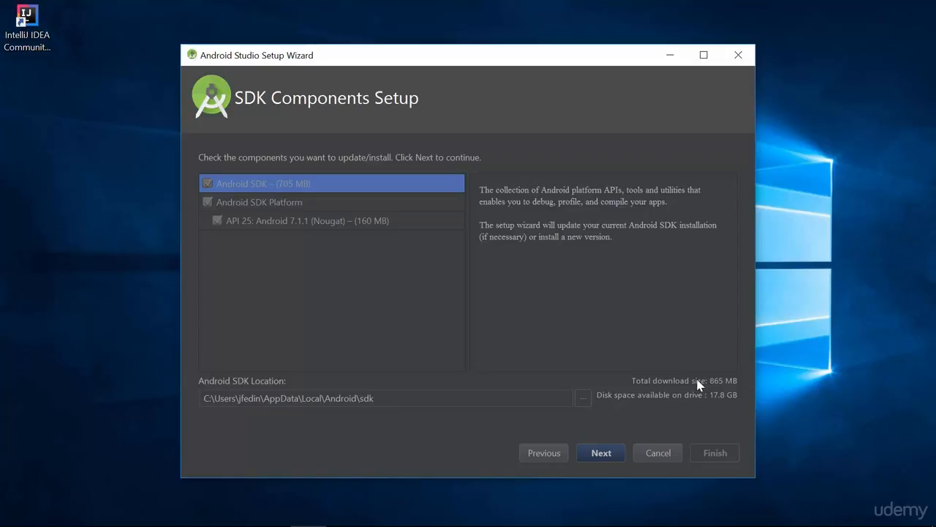
{"action": "left_click", "coordinate": [612, 454]}
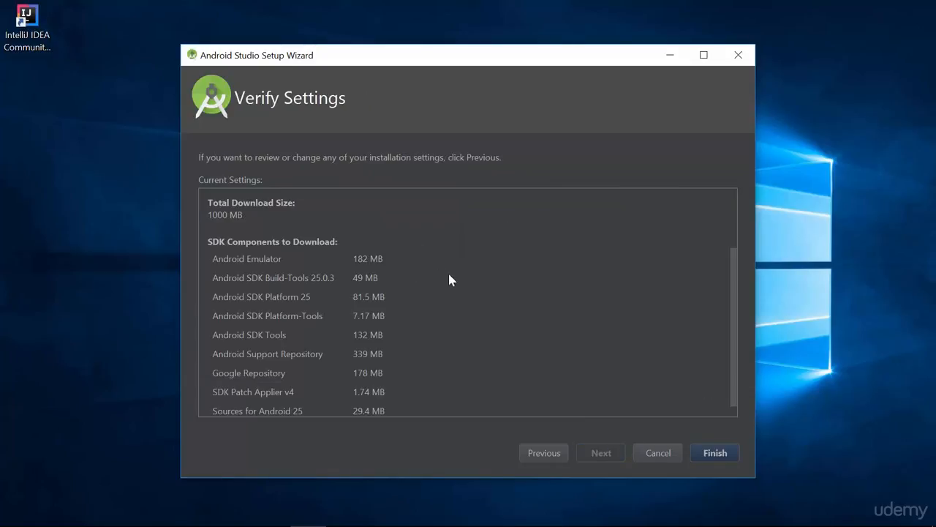
{"action": "scroll", "coordinate": [451, 286], "scroll_direction": "down", "scroll_amount": 1}
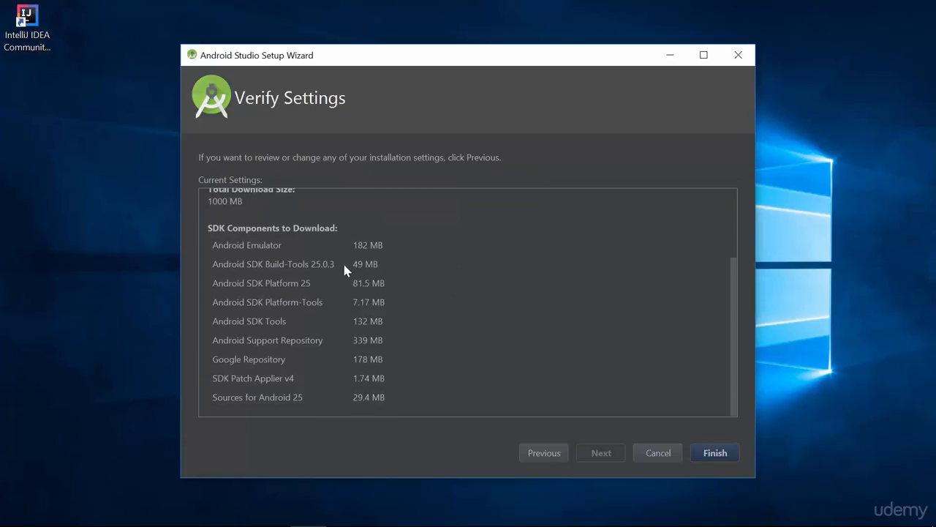
{"action": "scroll", "coordinate": [420, 365], "scroll_direction": "up", "scroll_amount": 3}
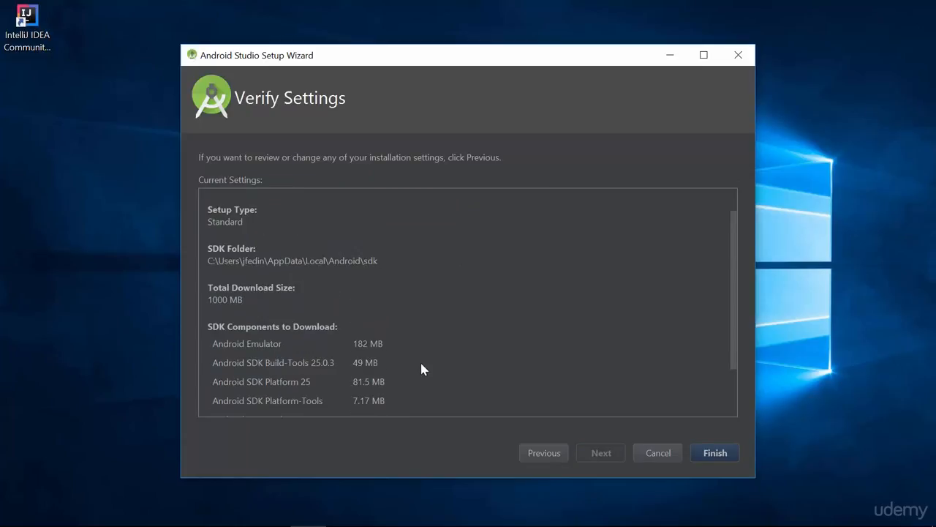
{"action": "left_click", "coordinate": [716, 453]}
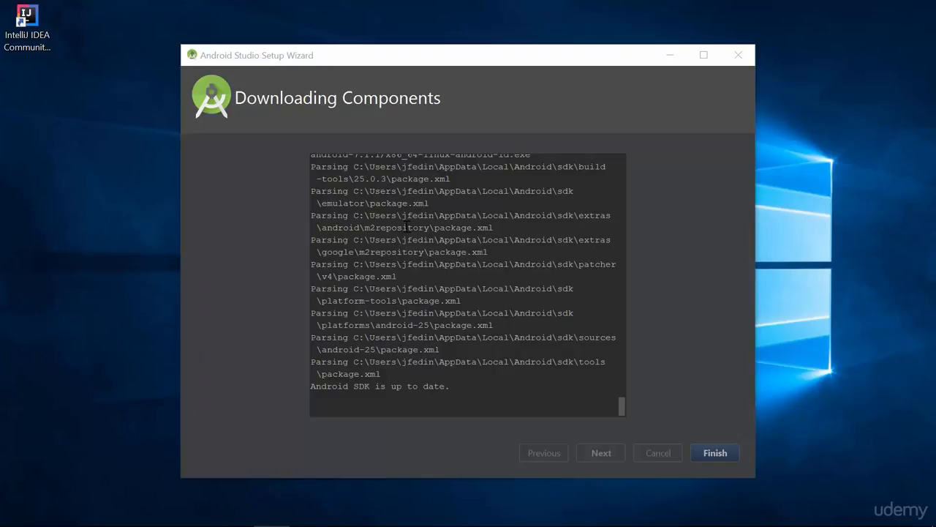
{"action": "left_click", "coordinate": [721, 454]}
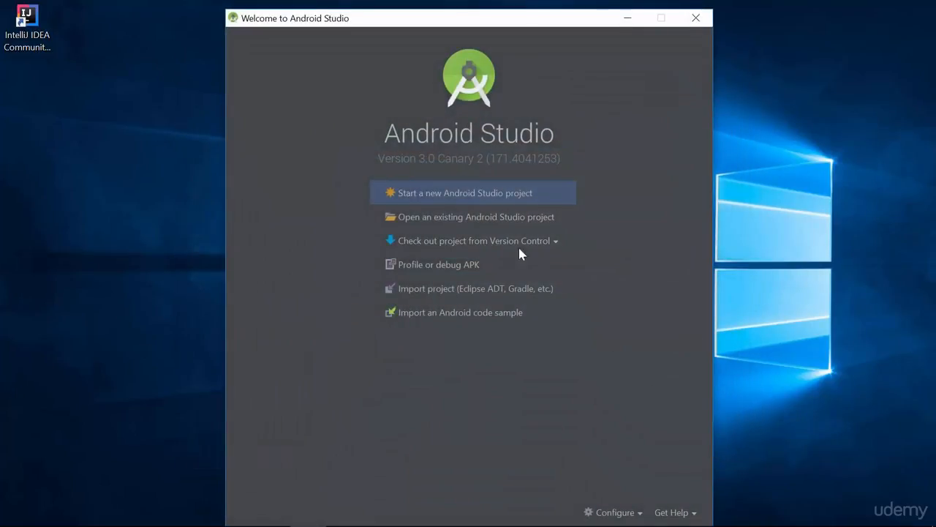